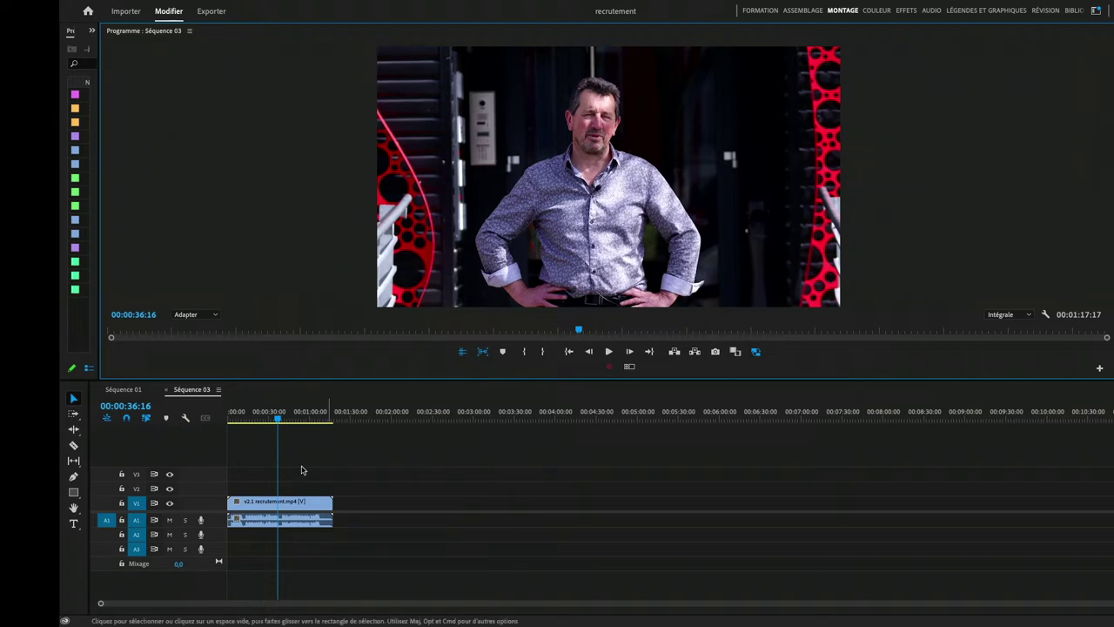
# - Split the v2.1 recrutement.mp4 clip on V1 with the Razor tool at about 53.5 seconds
pyautogui.click(300, 510)
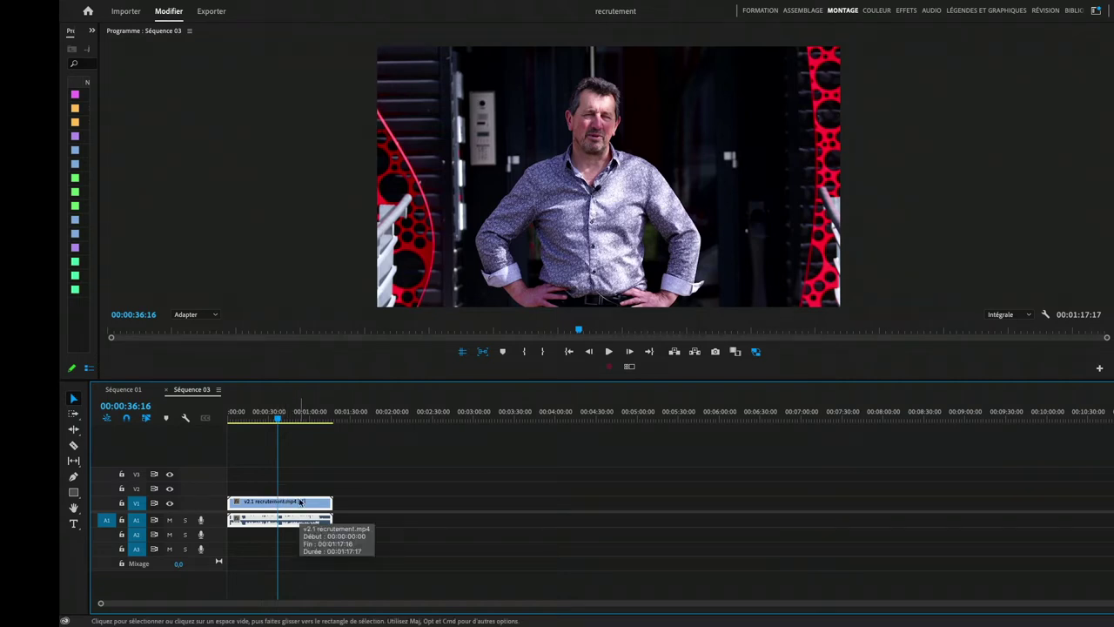
pyautogui.scroll(5, 299, 514)
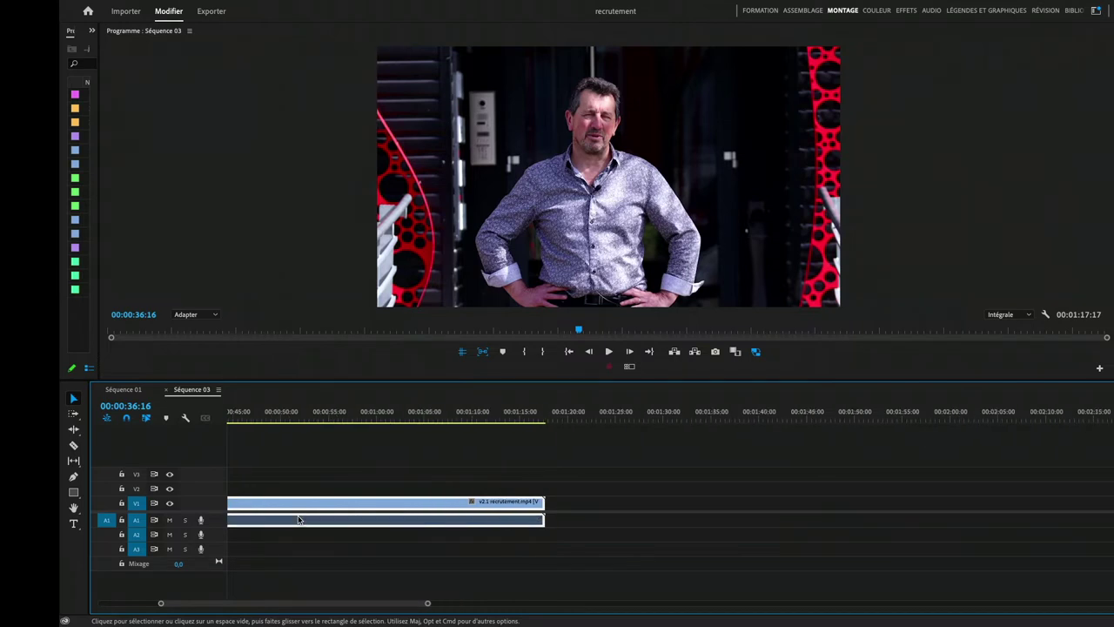
pyautogui.scroll(5, 300, 520)
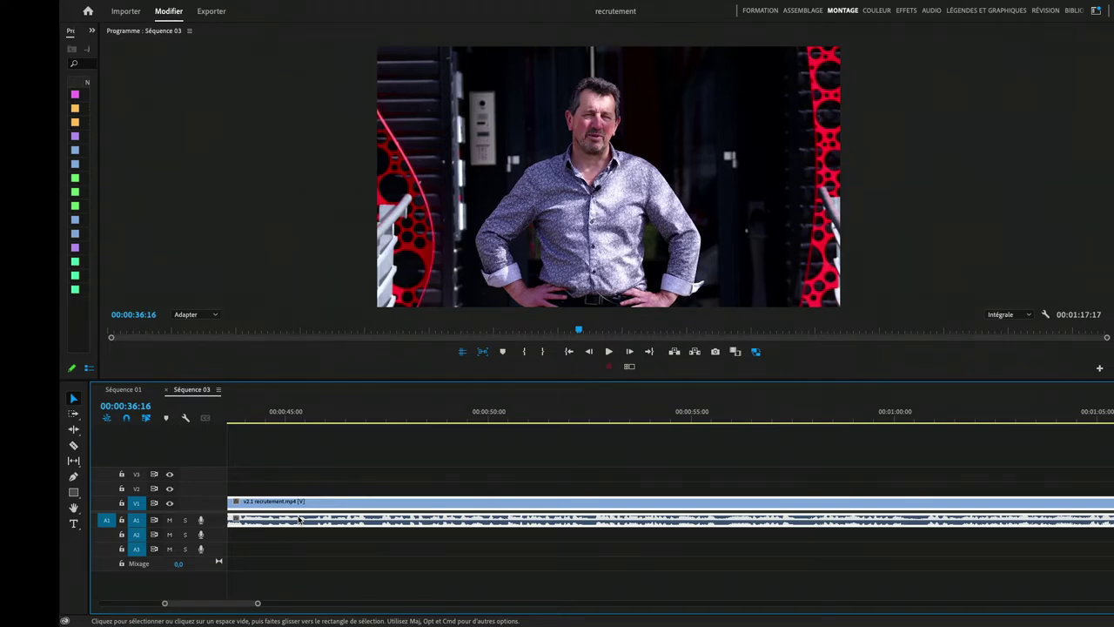
pyautogui.press('c')
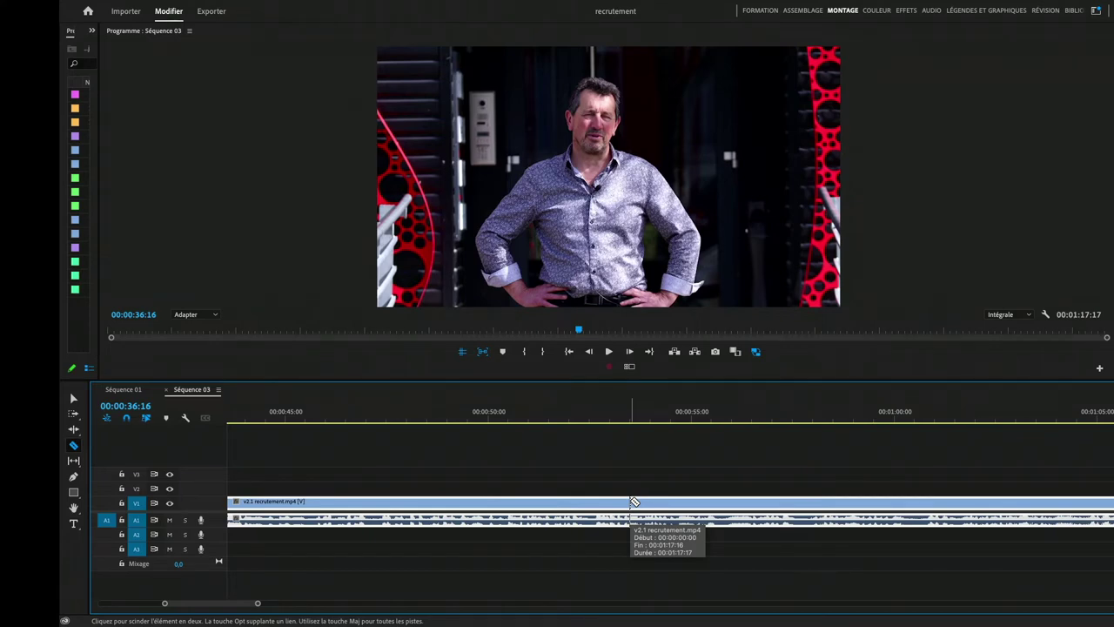
pyautogui.click(631, 502)
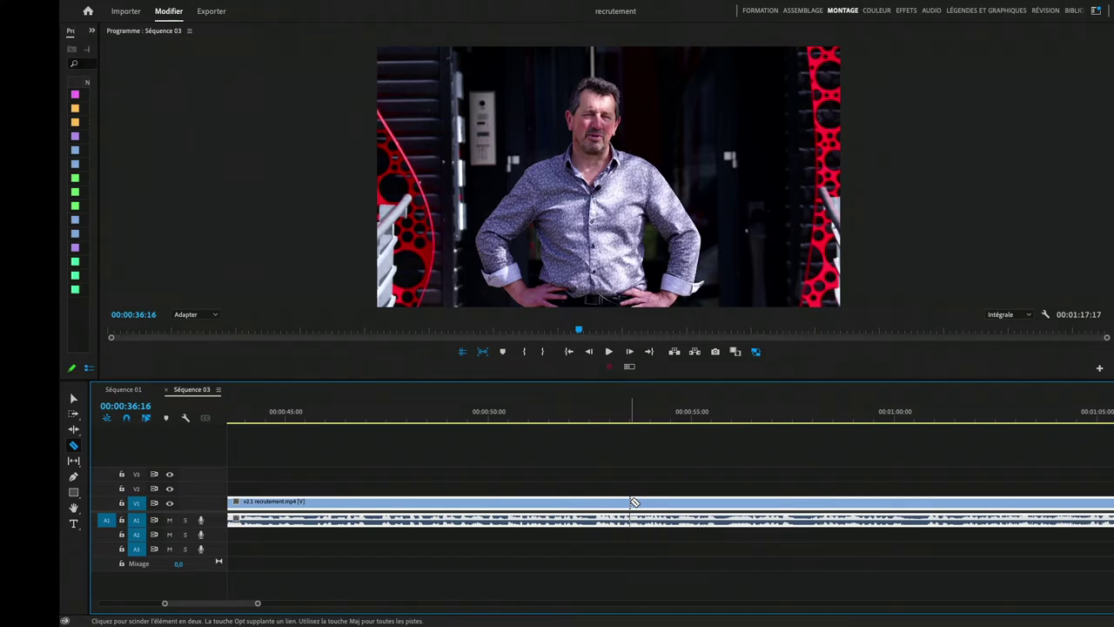
pyautogui.click(631, 502)
pyautogui.press('v')
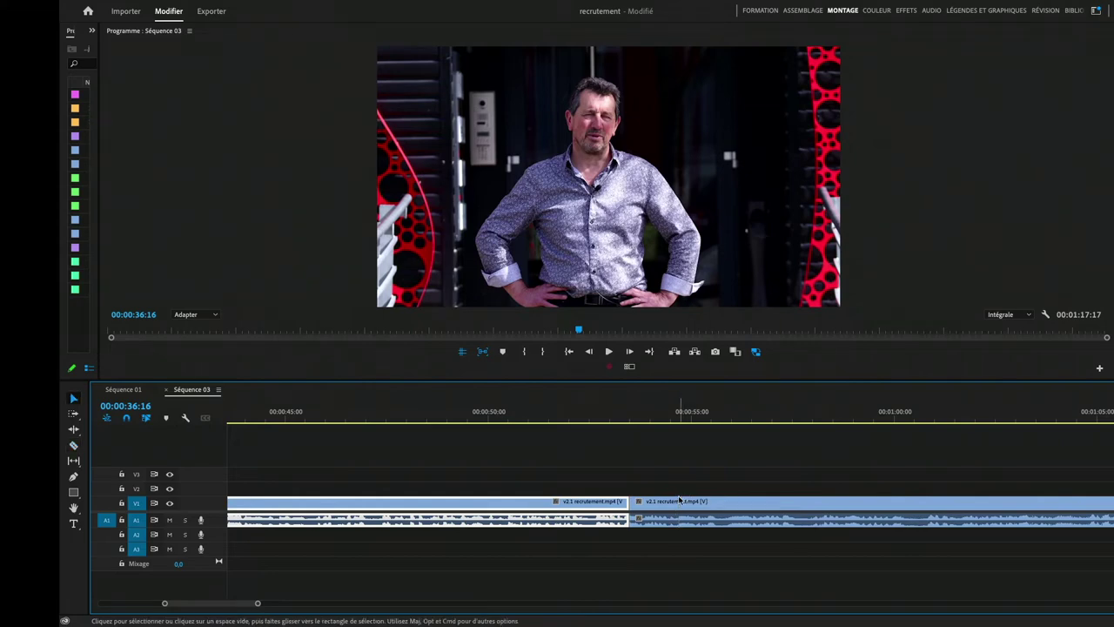
# - Move the second half of the split clip up to V2, starting at about 52 seconds so it overlaps the first half
pyautogui.click(663, 503)
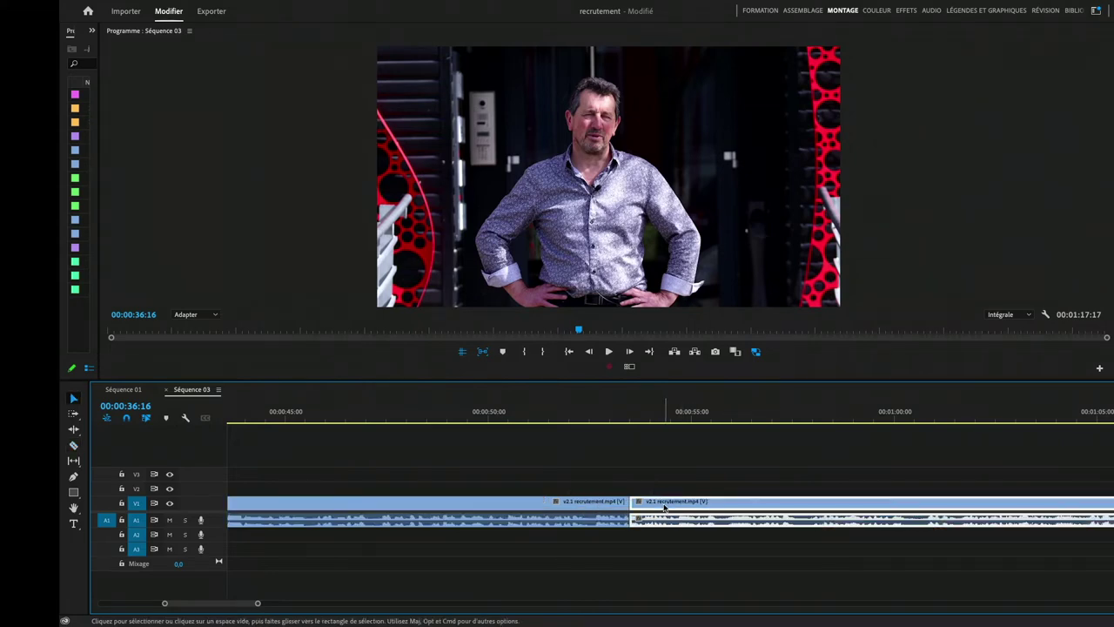
pyautogui.click(627, 502)
pyautogui.click(621, 505)
pyautogui.click(642, 505)
pyautogui.click(610, 508)
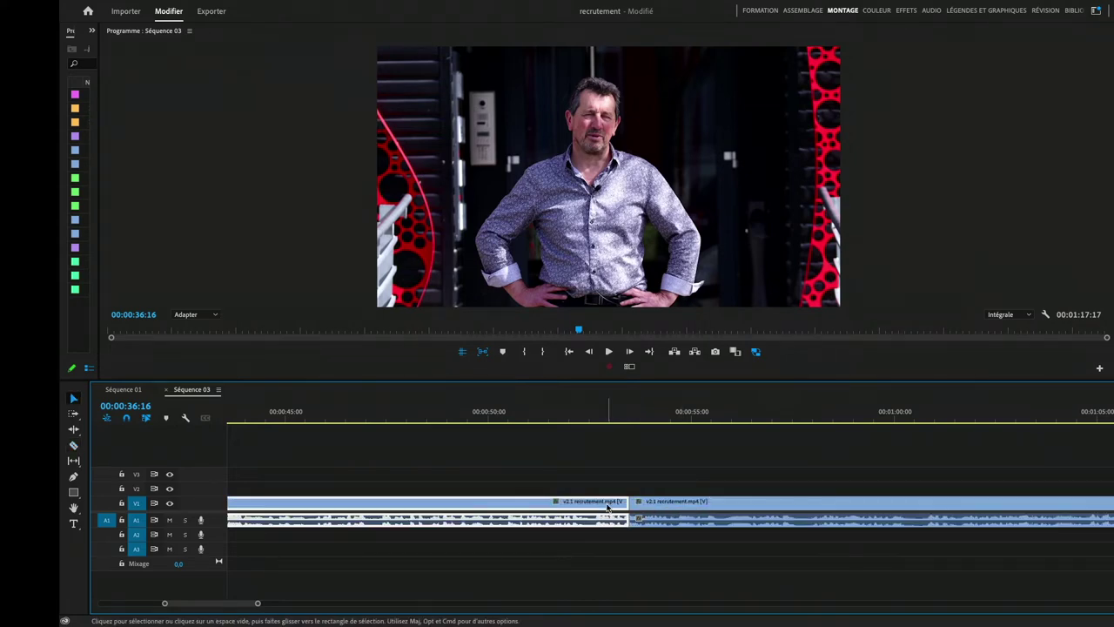
pyautogui.click(644, 504)
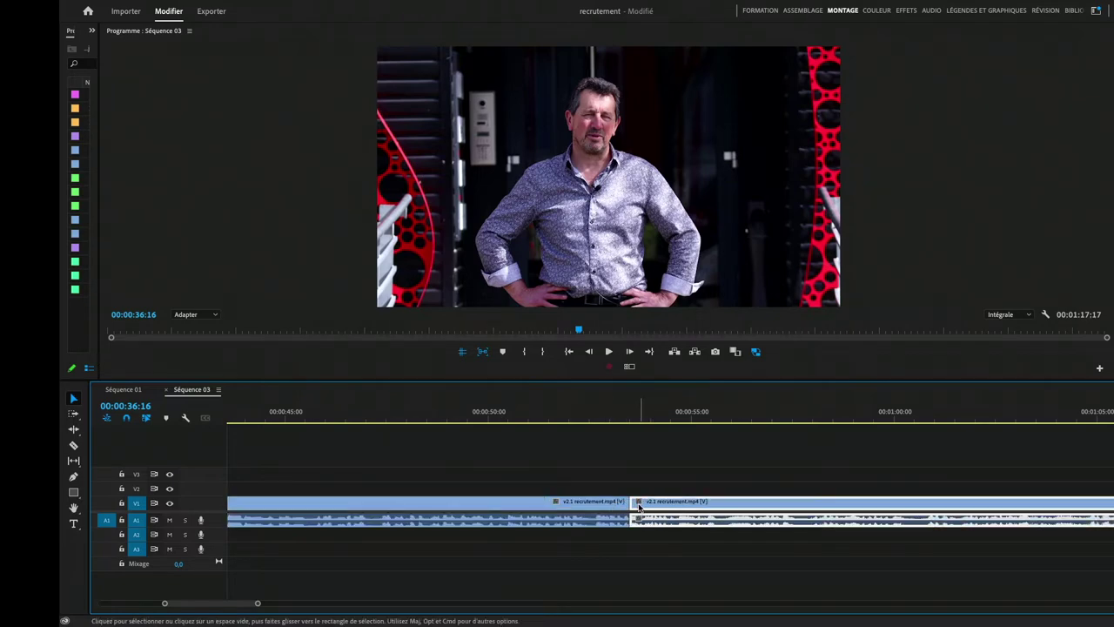
pyautogui.moveTo(653, 505); pyautogui.dragTo(582, 487)
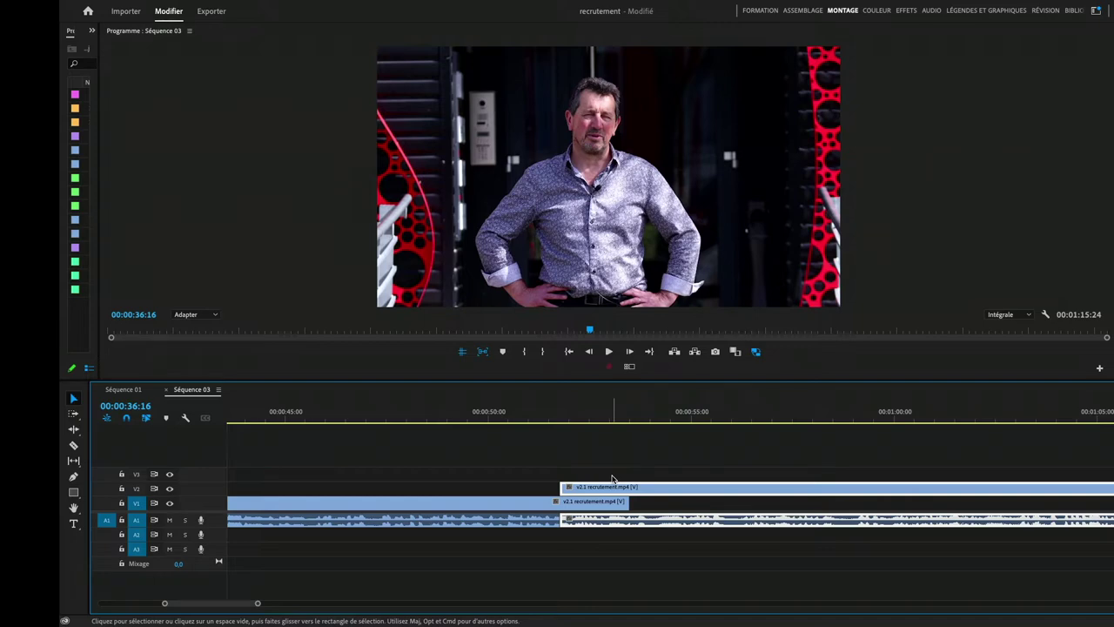
pyautogui.moveTo(594, 490)
pyautogui.mouseDown()
pyautogui.moveTo(664, 490)
pyautogui.moveTo(589, 489)
pyautogui.mouseUp()
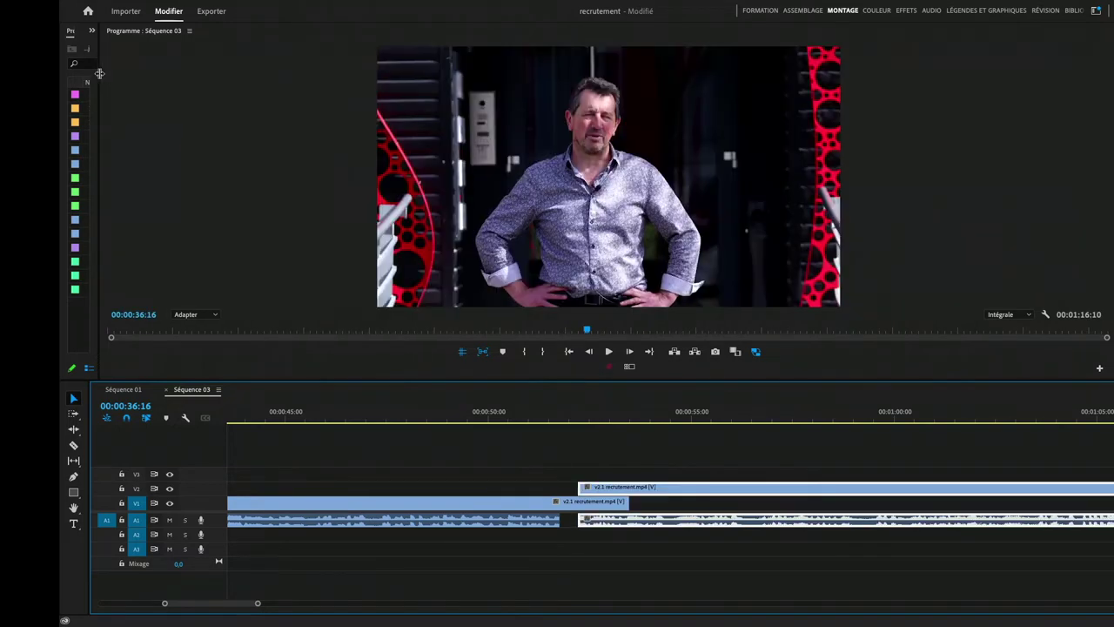
# - Place logo-le-moulin-digital.png on V3 aligned with the start of the V2 clip, and preview the overlay at 00:00:52:17
pyautogui.moveTo(99, 73); pyautogui.dragTo(233, 84)
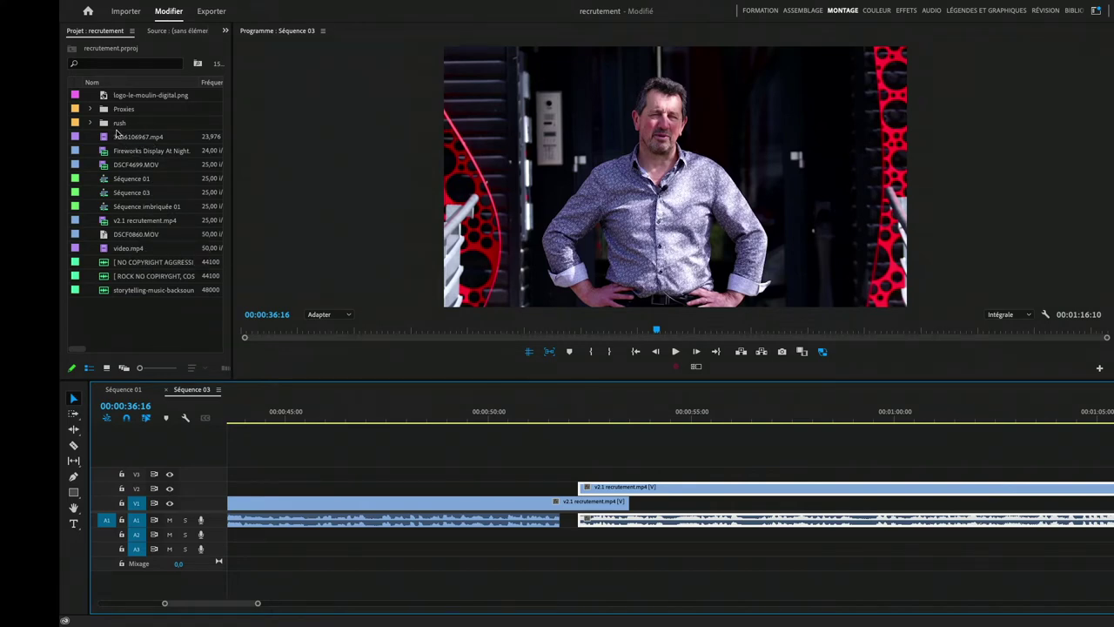
pyautogui.click(134, 96)
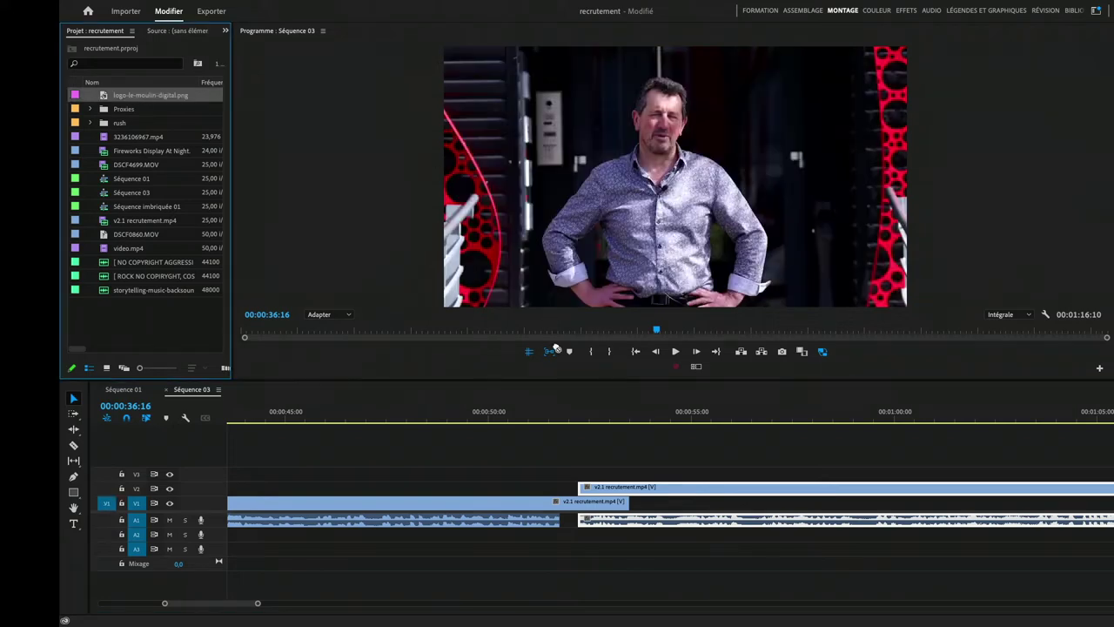
pyautogui.moveTo(545, 383); pyautogui.dragTo(575, 468)
pyautogui.click(592, 416)
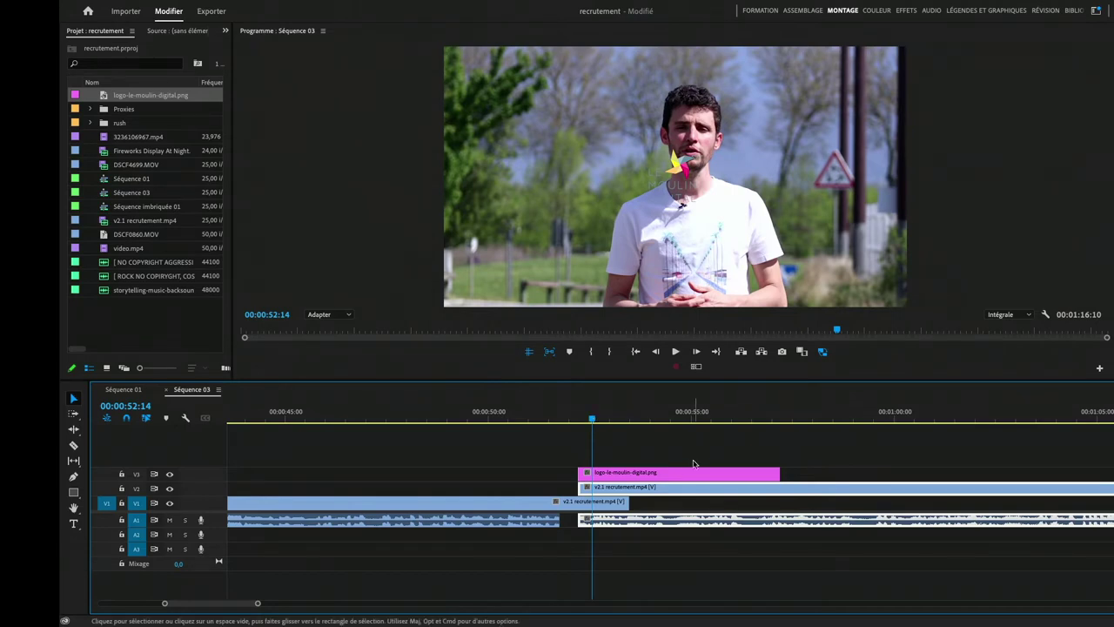
pyautogui.click(634, 421)
pyautogui.moveTo(636, 423); pyautogui.dragTo(597, 426)
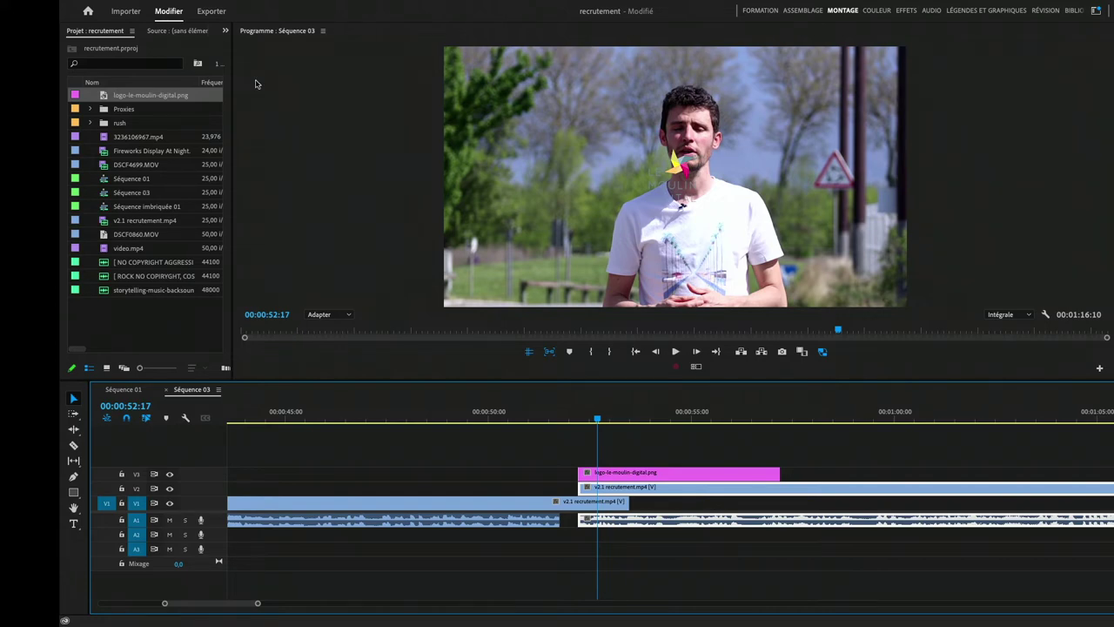
# - Add Séquence imbriquée 01 on a new V4 track above the logo, starting at about 52.5 seconds, and preview it at 00:00:53:06
pyautogui.moveTo(233, 95); pyautogui.dragTo(377, 109)
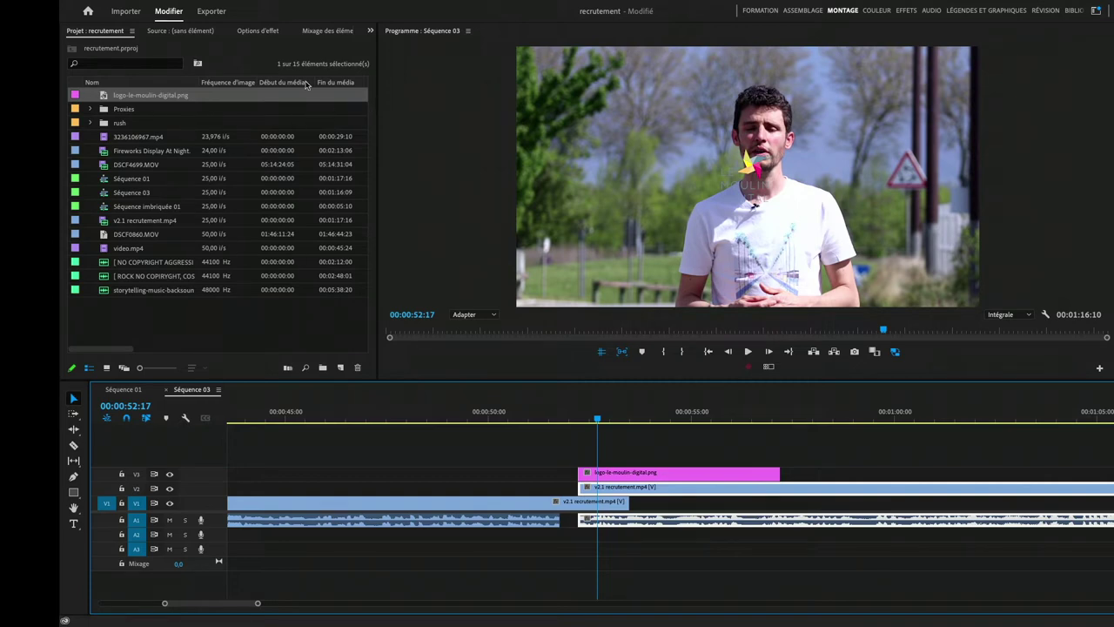
pyautogui.click(138, 214)
pyautogui.moveTo(138, 214); pyautogui.dragTo(594, 455)
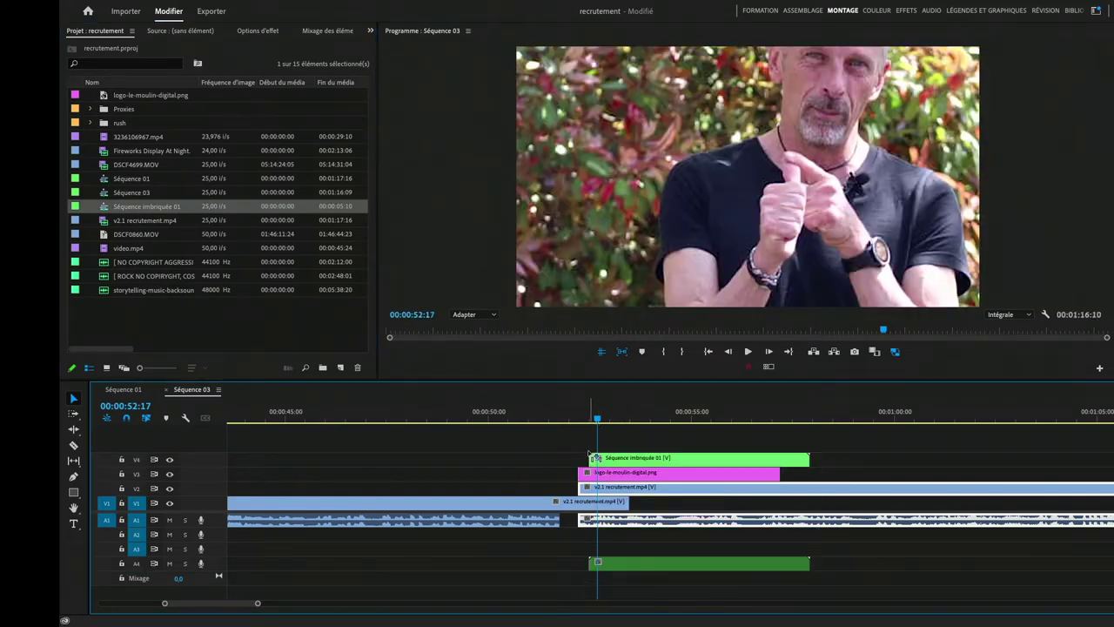
pyautogui.click(620, 417)
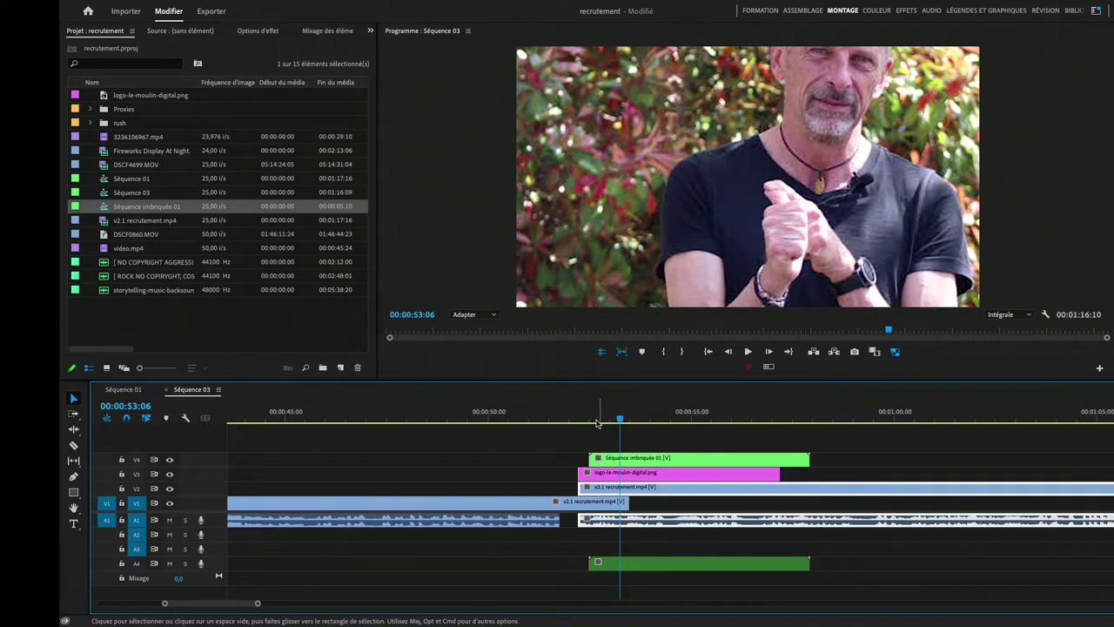
# - Shift the nested sequence to V3 at about 58 seconds with the logo above it on V4, and preview the stack at 00:01:00:02
pyautogui.moveTo(625, 460); pyautogui.dragTo(965, 458)
pyautogui.click(898, 417)
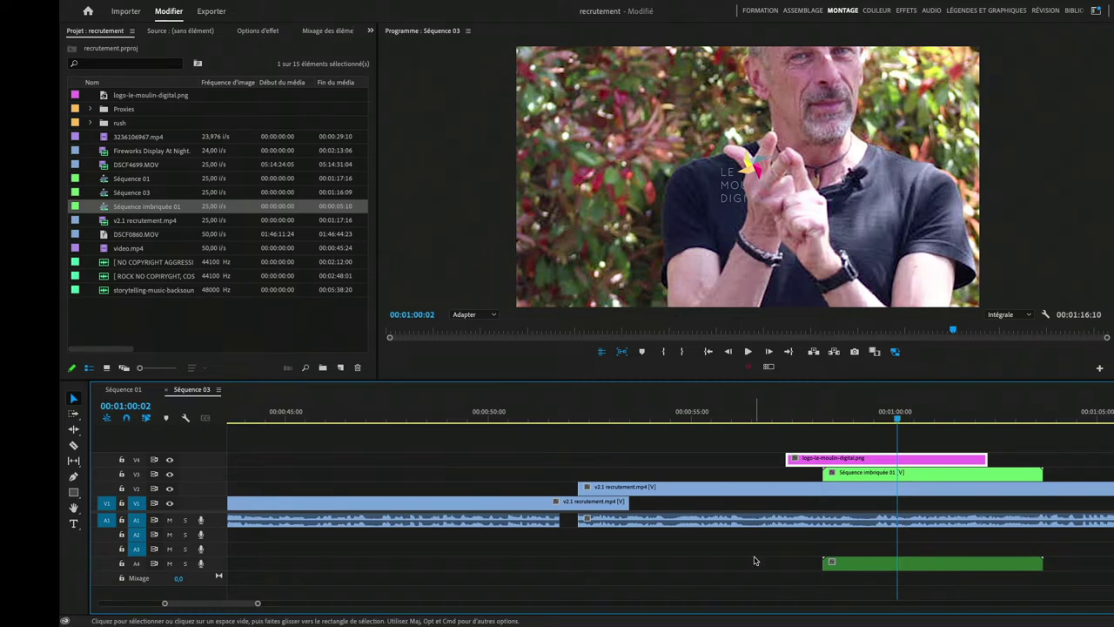
pyautogui.click(621, 503)
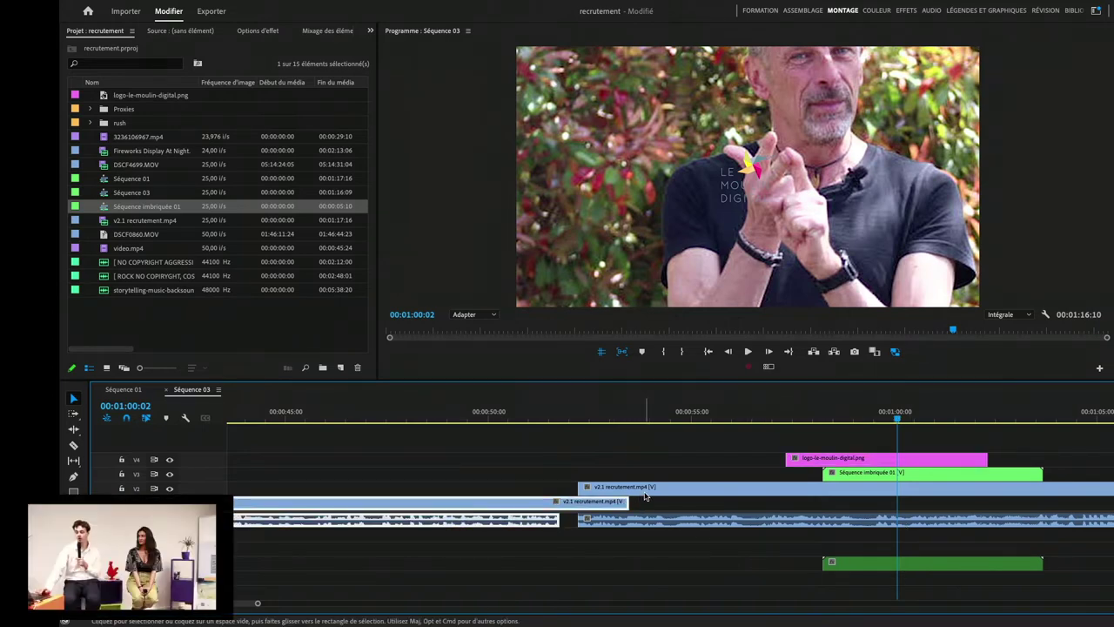
pyautogui.click(647, 489)
pyautogui.click(798, 477)
pyautogui.click(802, 459)
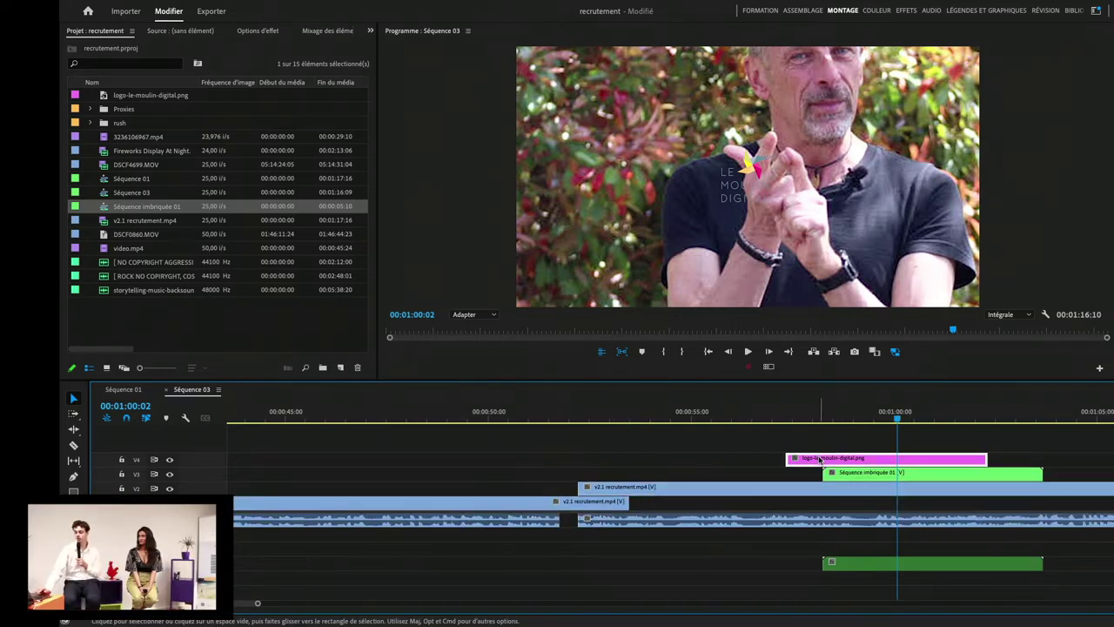
# - Move the second clip's audio to A2 overlapping the first clip's, and the nested sequence's audio to A3 at about 51.5 seconds
pyautogui.click(548, 525)
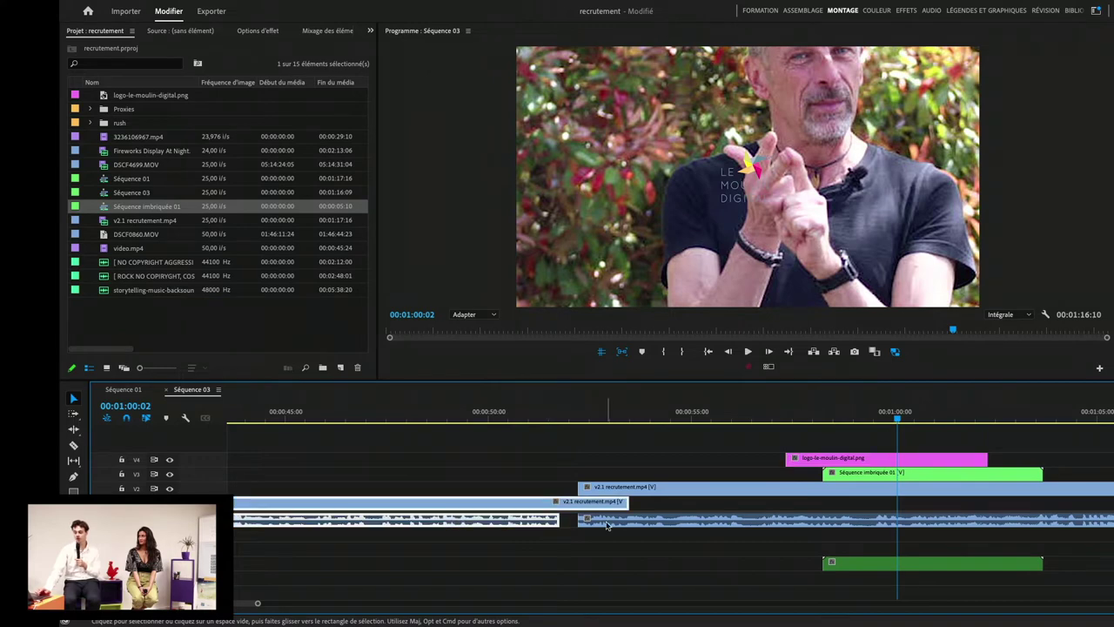
pyautogui.moveTo(549, 524); pyautogui.dragTo(553, 542)
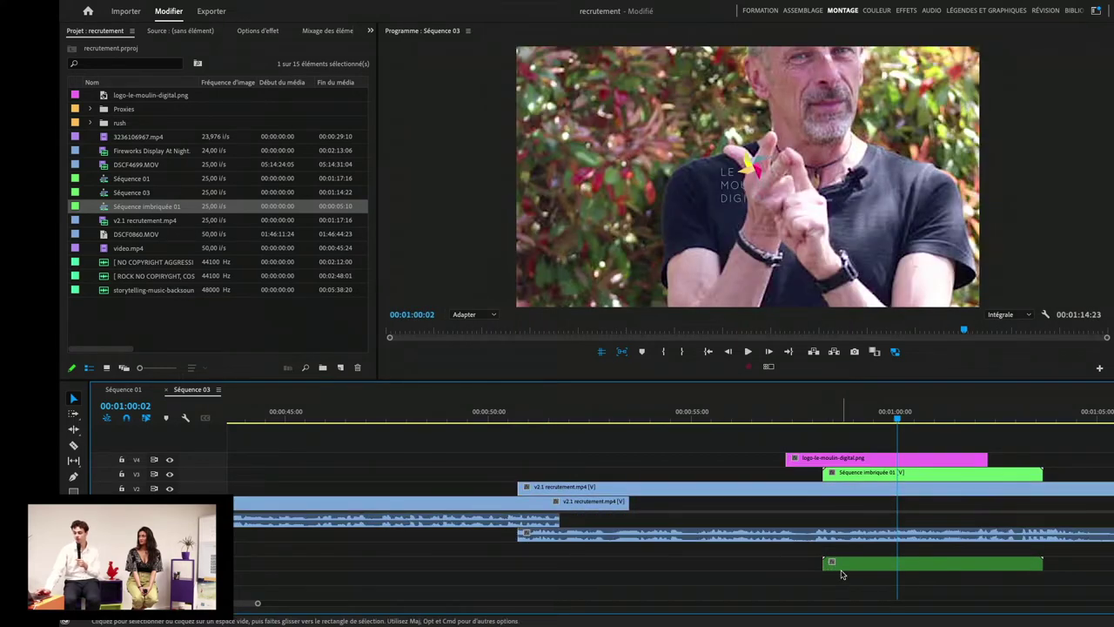
pyautogui.moveTo(842, 571); pyautogui.dragTo(571, 554)
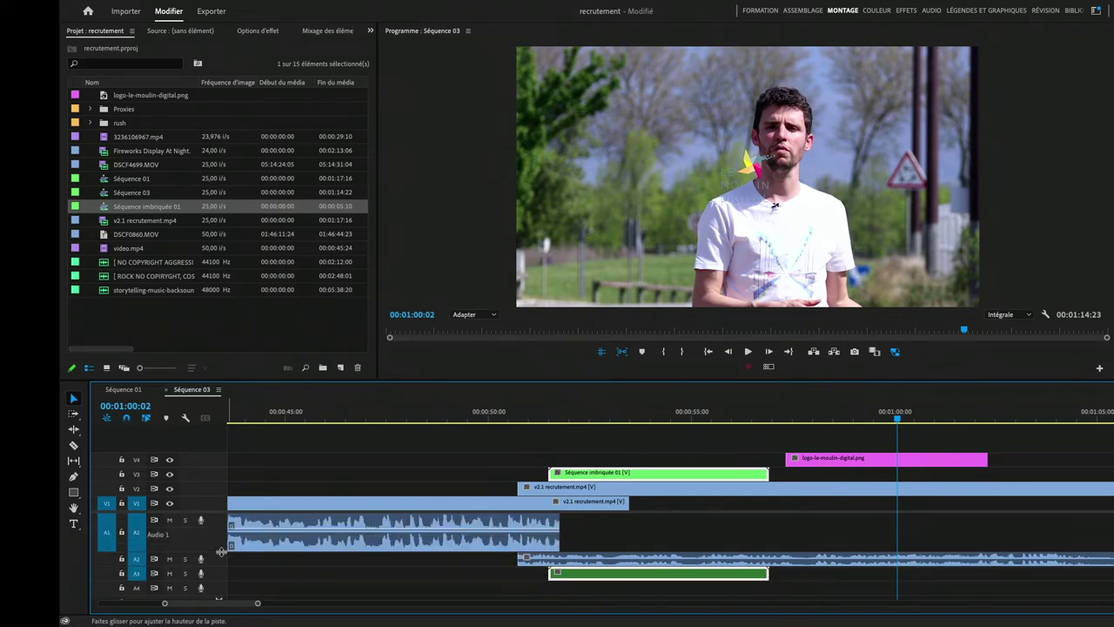
# - Increase the height of the A1 track to enlarge its waveform, and select the first clip's audio
pyautogui.moveTo(219, 548); pyautogui.dragTo(221, 573)
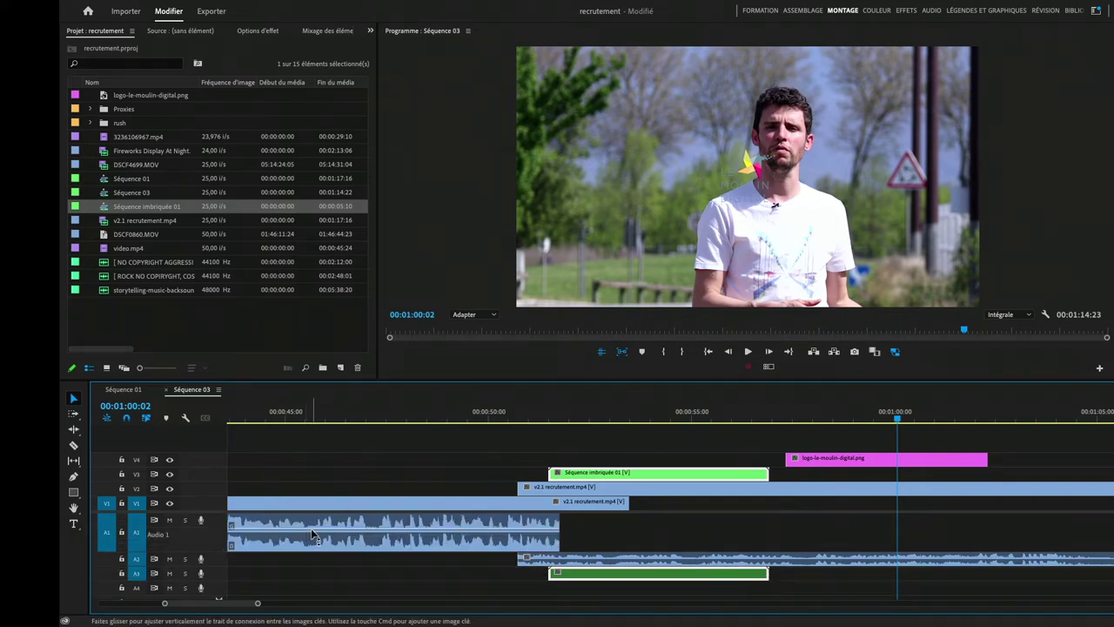
pyautogui.moveTo(310, 531); pyautogui.dragTo(313, 554)
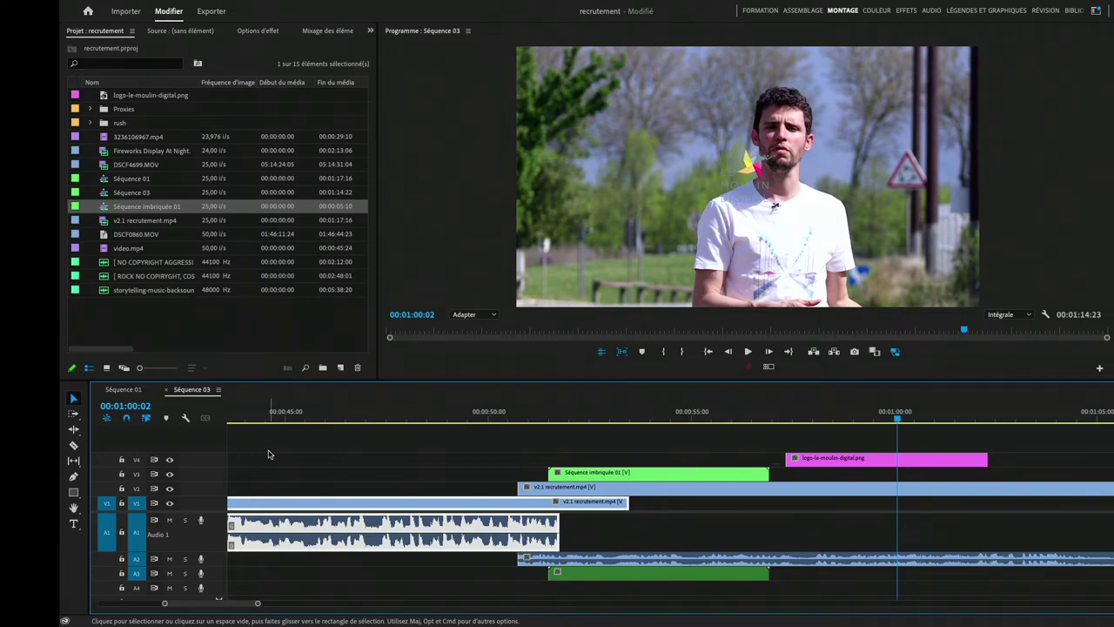
# - Use the Zoom tool to magnify the timeline twice over the first clip and its waveform
pyautogui.click(78, 509)
pyautogui.click(77, 508)
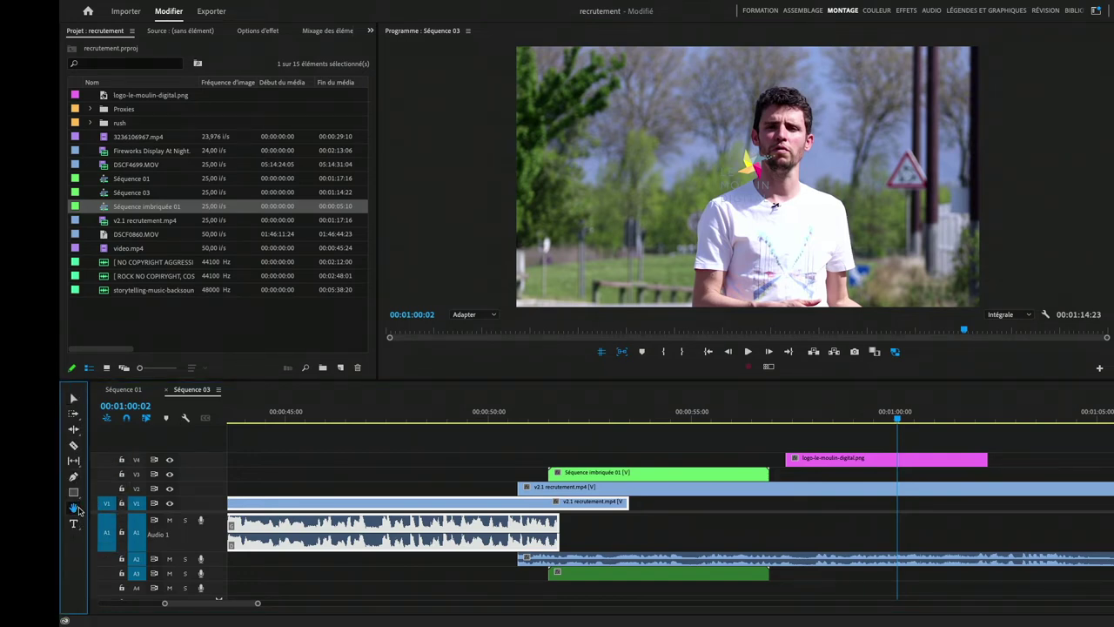
pyautogui.click(126, 519)
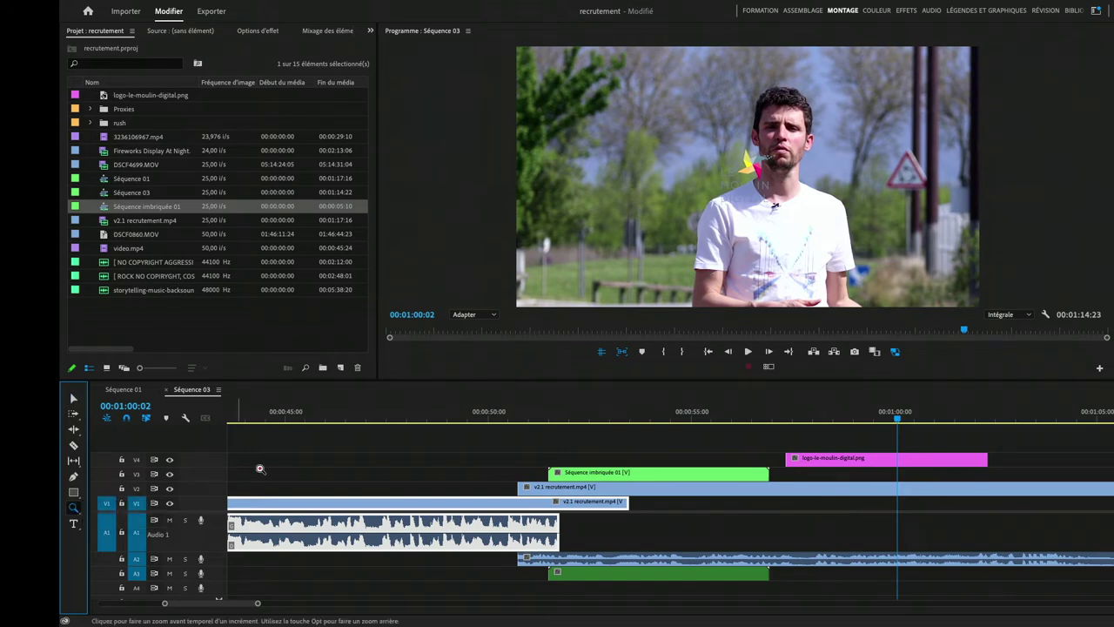
pyautogui.click(381, 475)
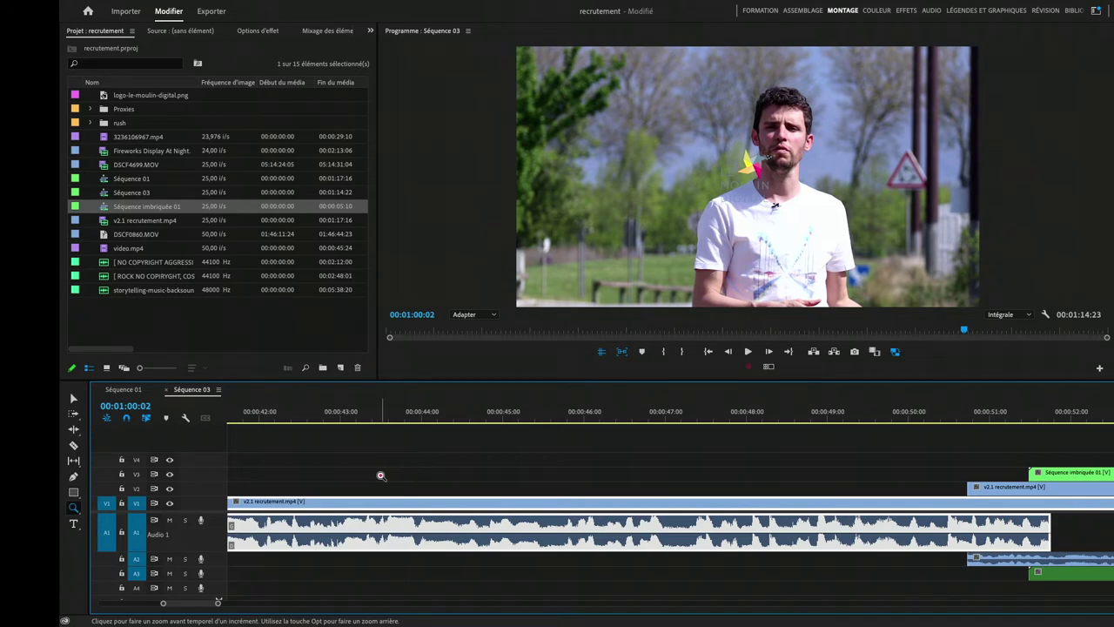
pyautogui.click(383, 476)
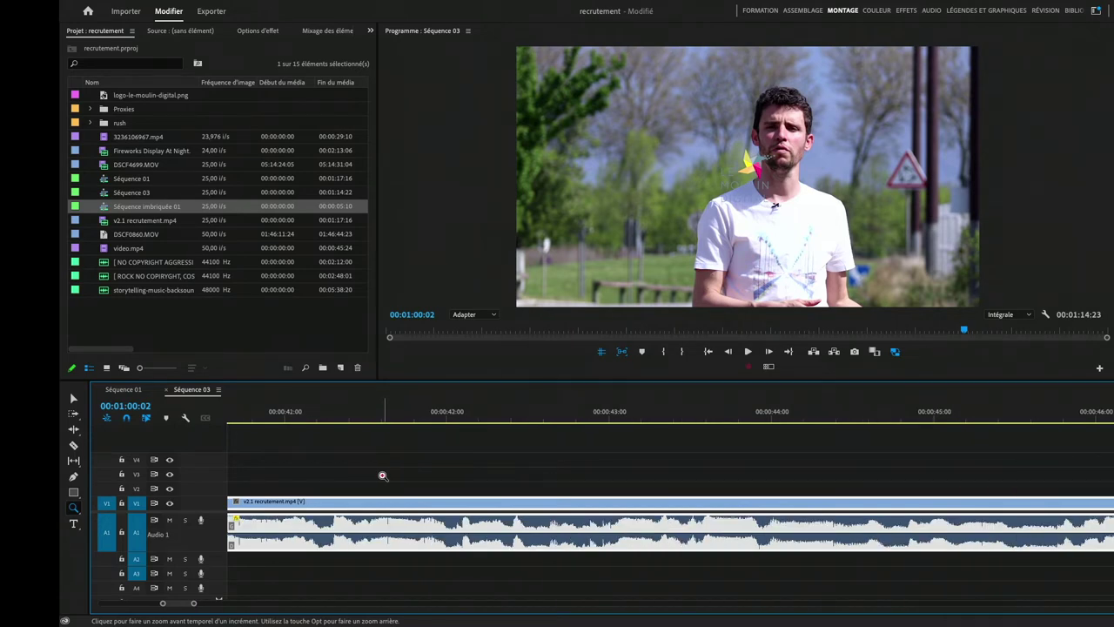